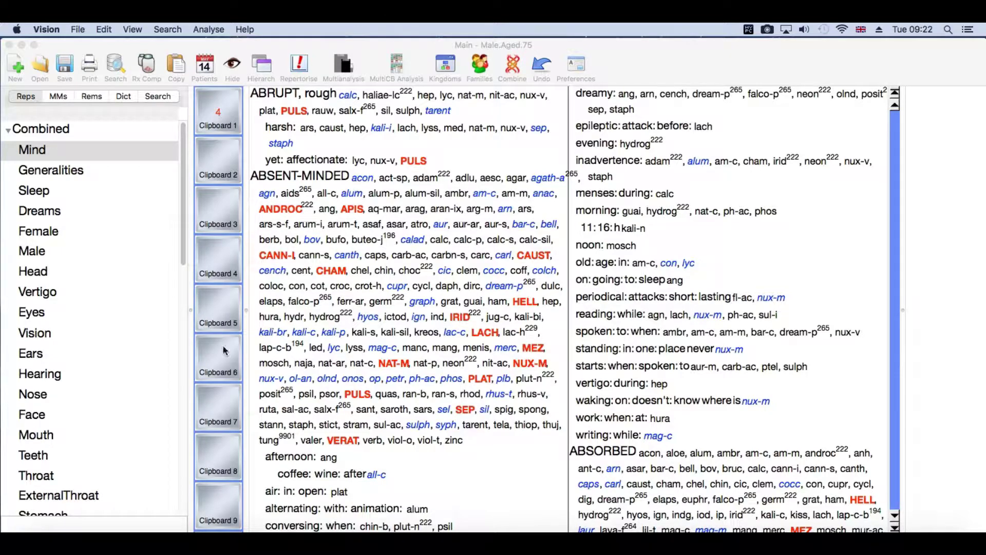
- View the Abies Nigra entry in Allen TF Handbook of MM among the materia medica books, and collapse the book again
left_click(58, 96)
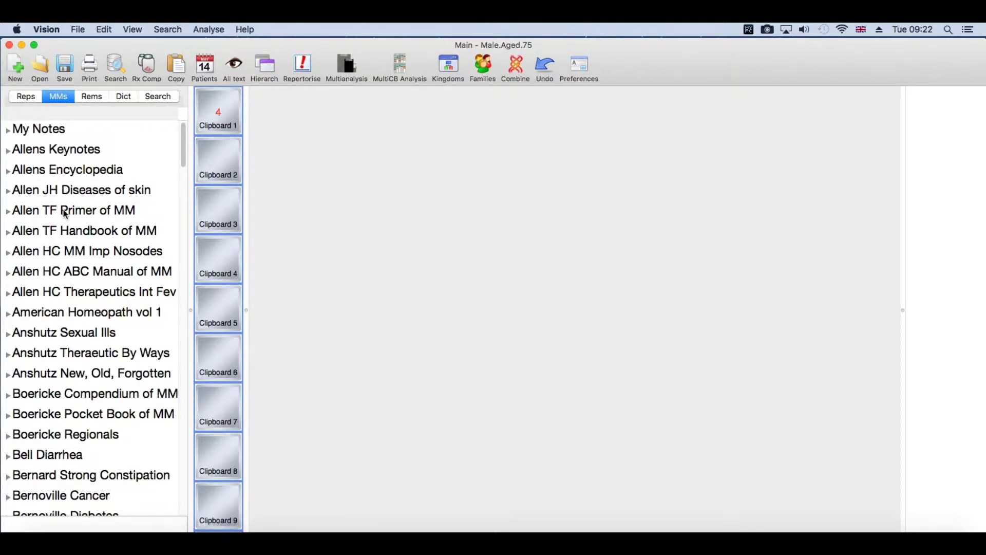
left_click_drag(183, 139, 180, 88)
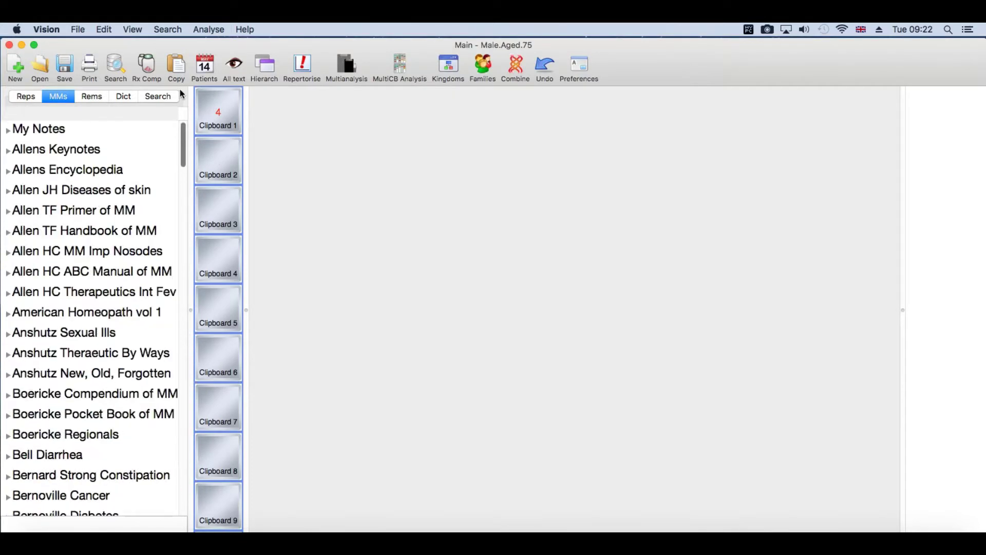
left_click(9, 234)
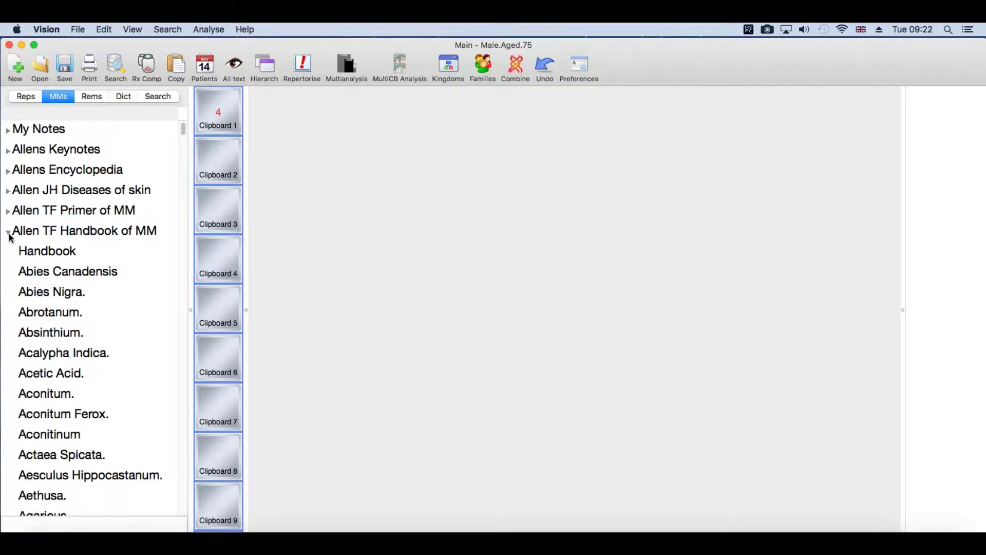
left_click(55, 293)
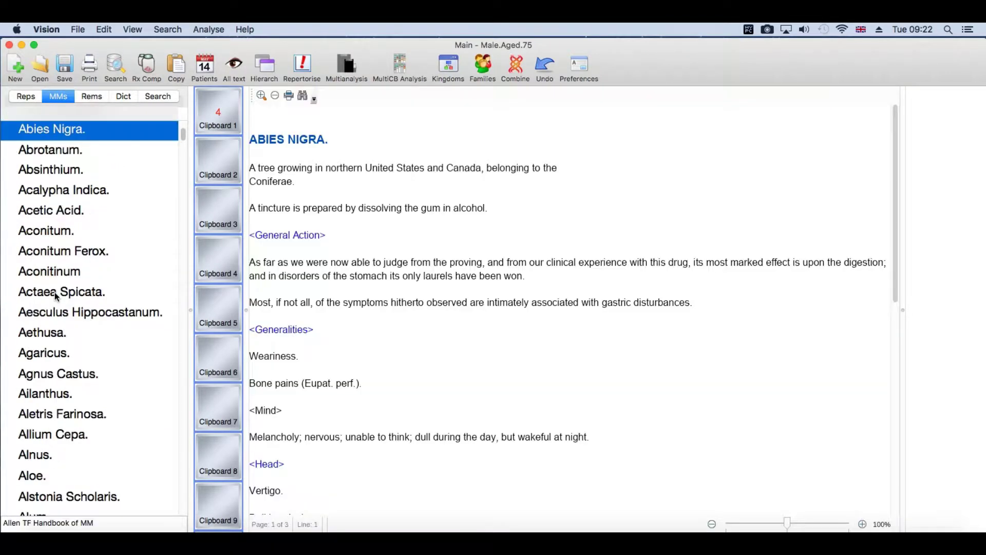
left_click_drag(182, 132, 185, 124)
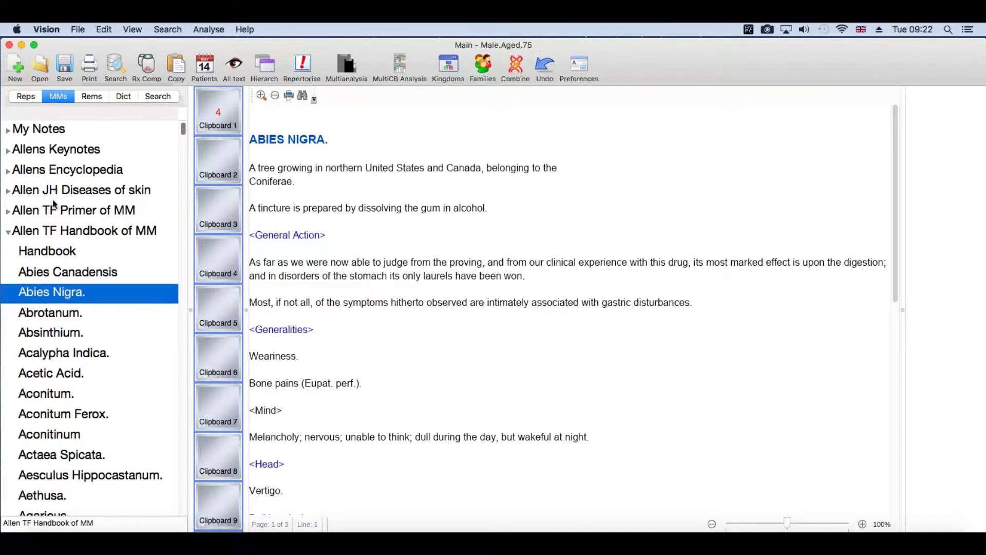
left_click(7, 234)
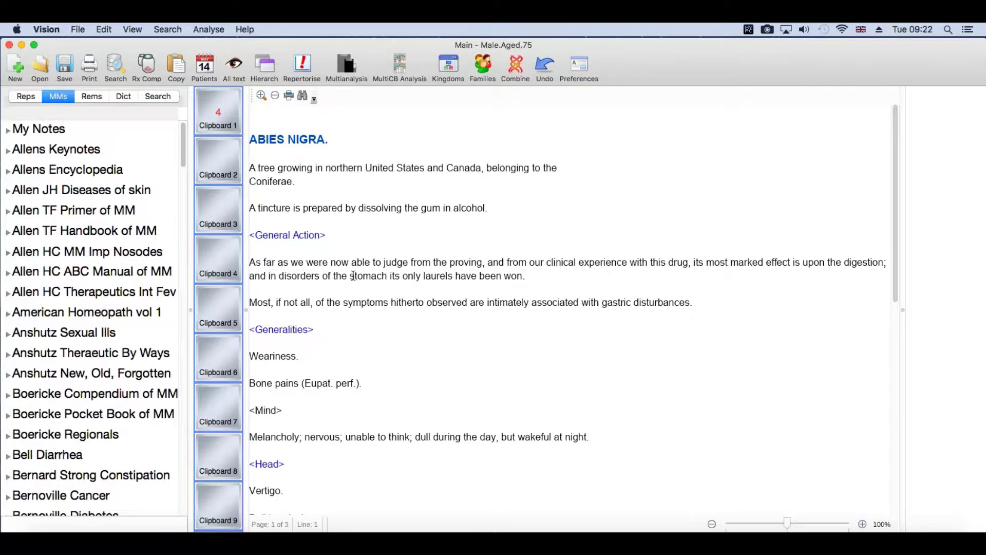
- Repertorise Clipboard 1 and look up the remedy apis from the chart in the materia medica
left_click(301, 69)
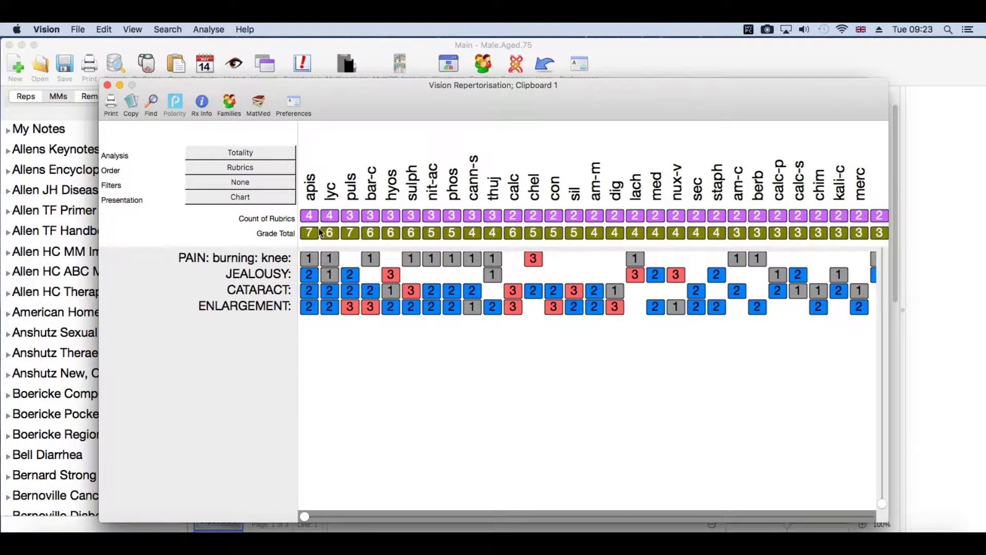
left_click(311, 190)
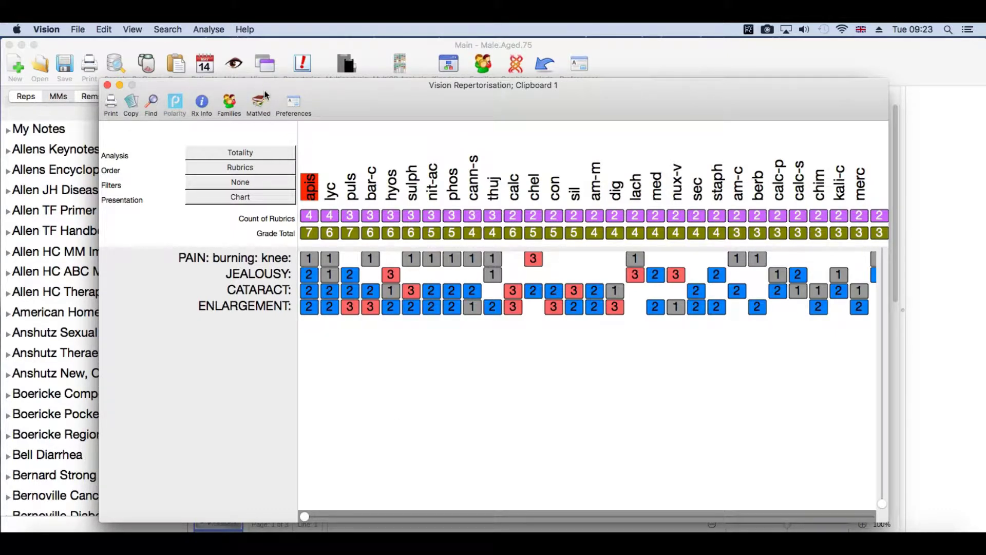
left_click(263, 107)
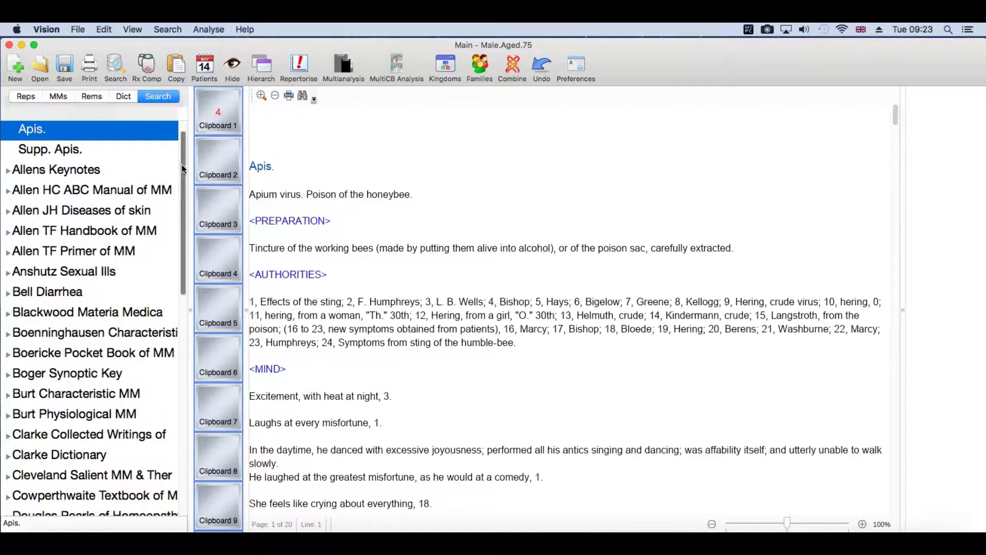
- Open the Apis Mellifica entry under Allens Keynotes in the list of books covering the remedy
scroll(162, 194, "up", 1)
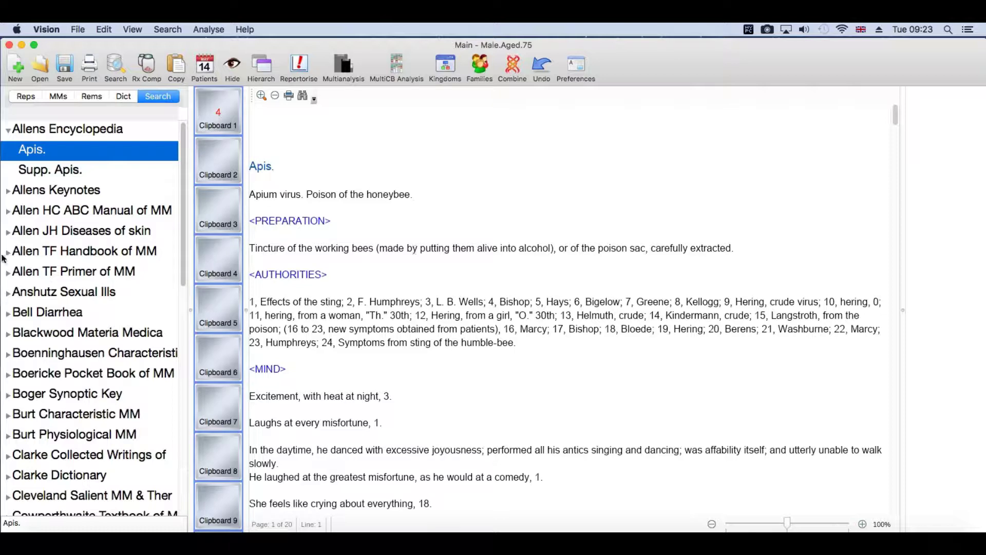
left_click(8, 195)
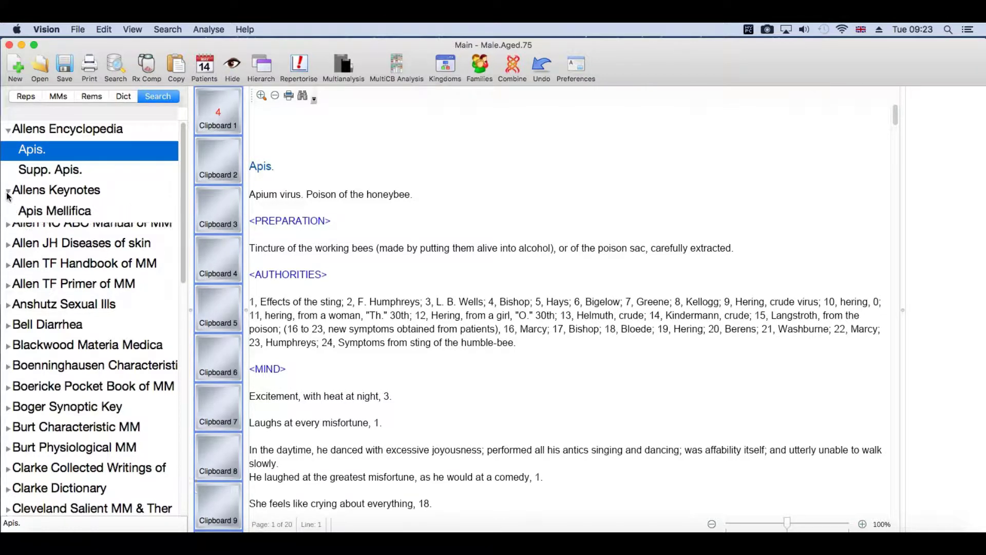
left_click(37, 215)
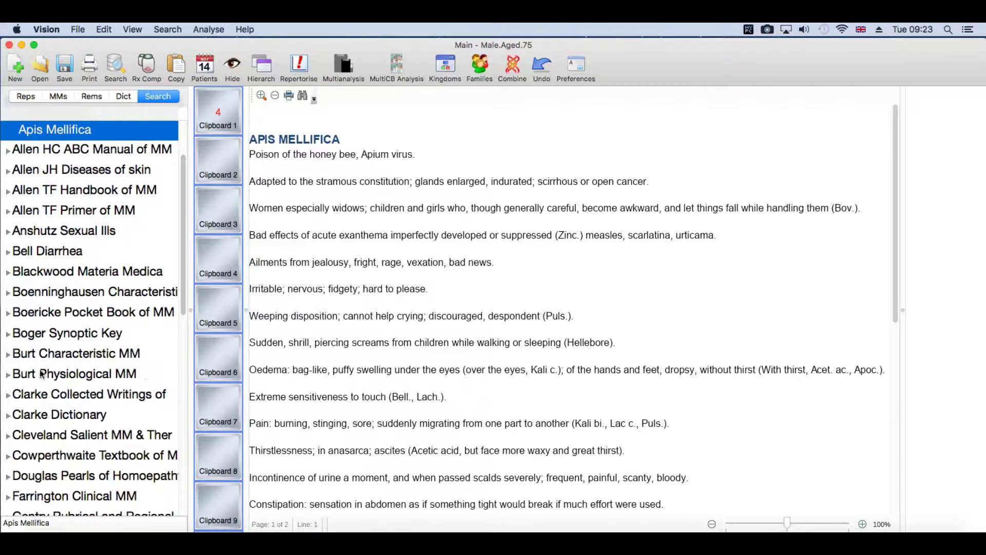
left_click_drag(185, 249, 205, 206)
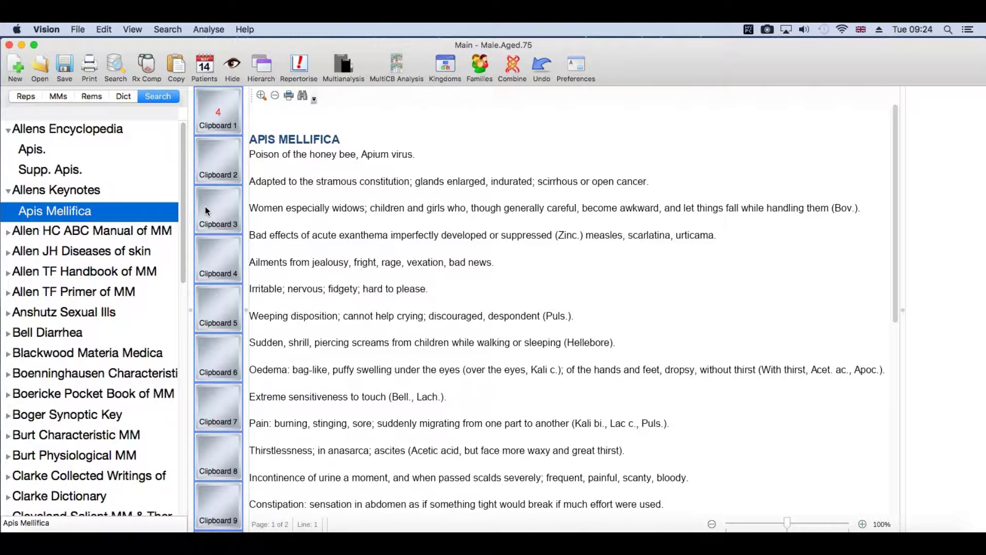
- Return to the repertories and search the materia medica for "cataract"
left_click(29, 99)
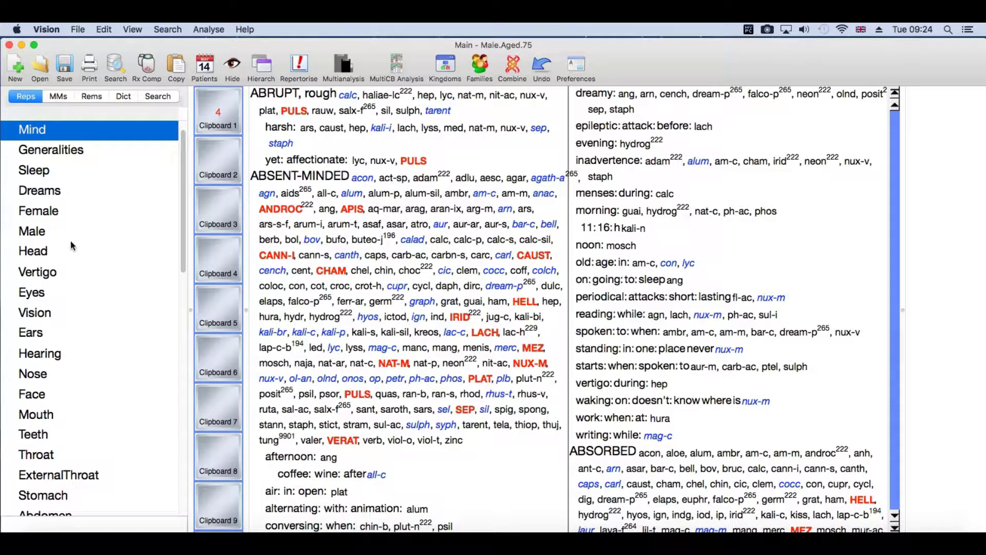
left_click(118, 70)
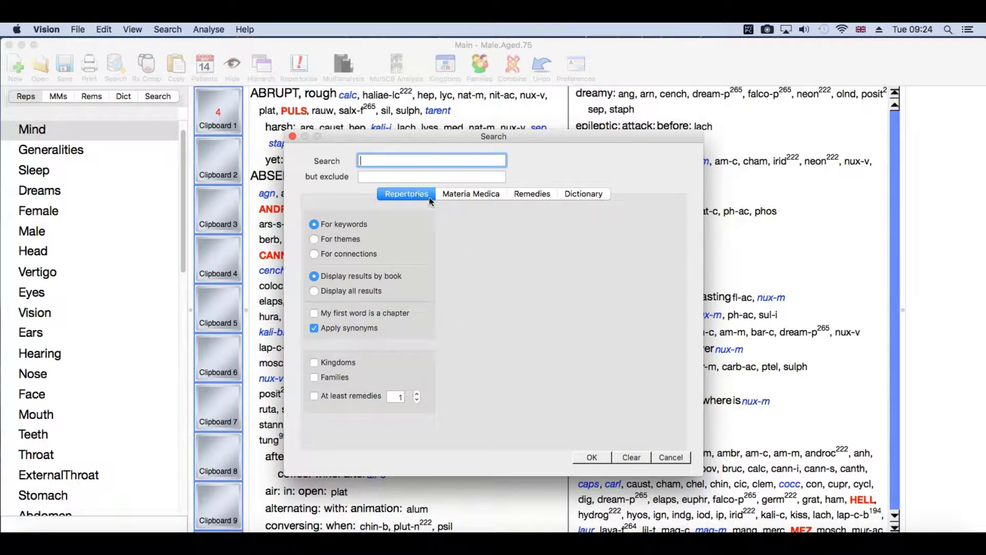
left_click(462, 197)
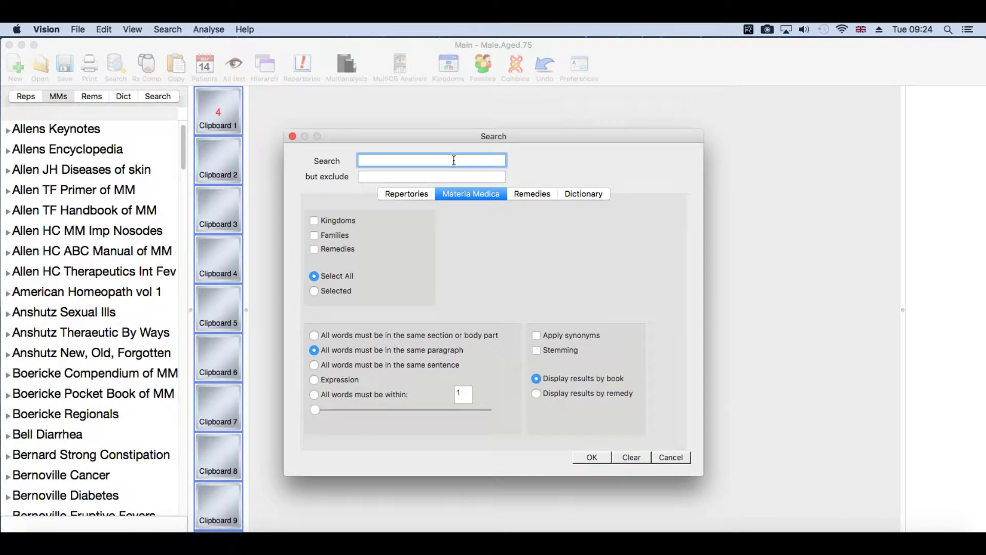
type("cataract")
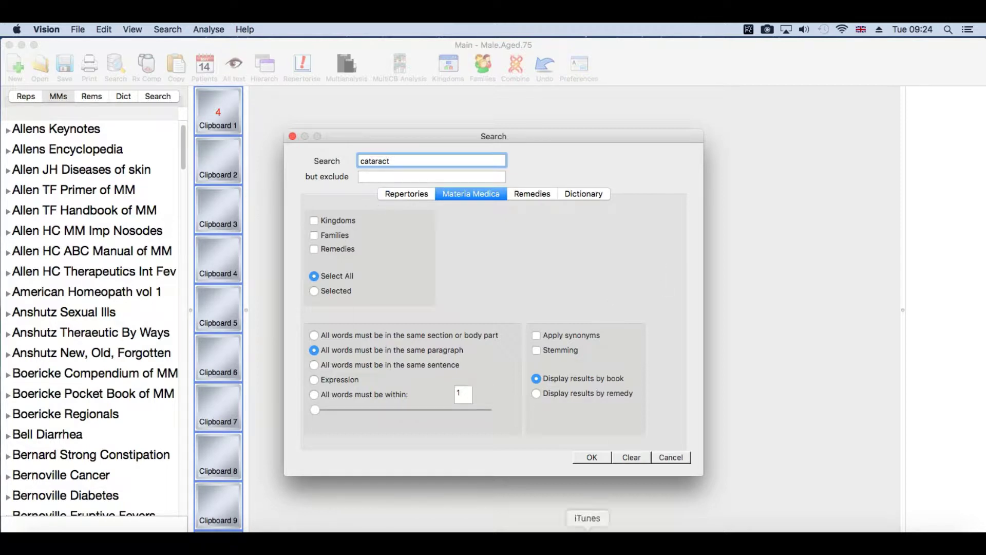
left_click(593, 458)
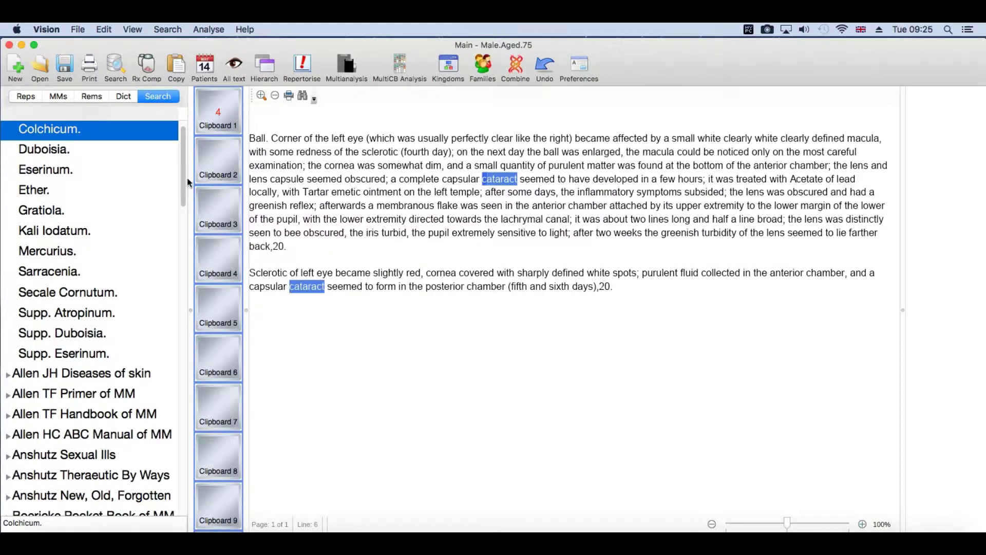
- Examine the cataract passages for Eserinum, Gratiola and Mercurius under Allens Encyclopedia
scroll(181, 152, "up", 1)
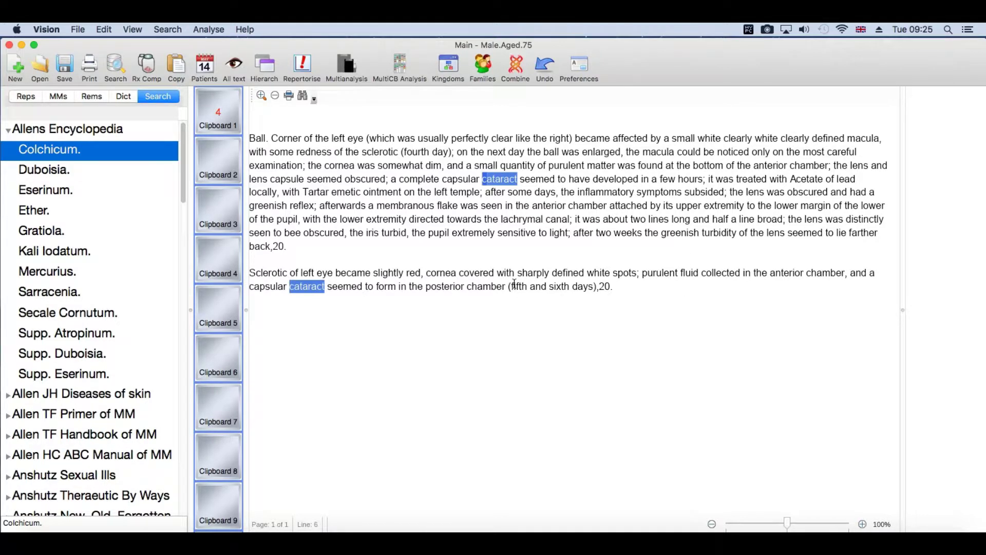
left_click(55, 199)
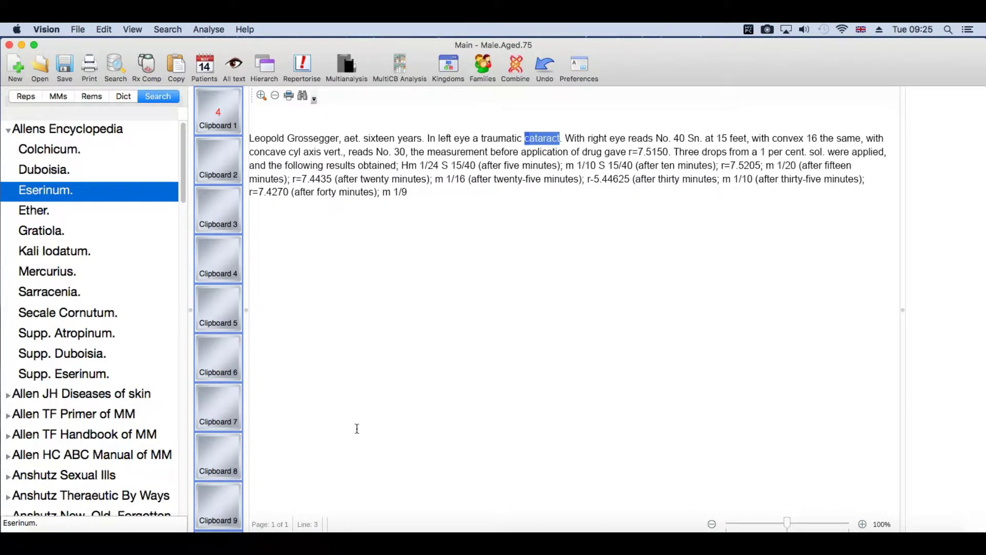
left_click(44, 232)
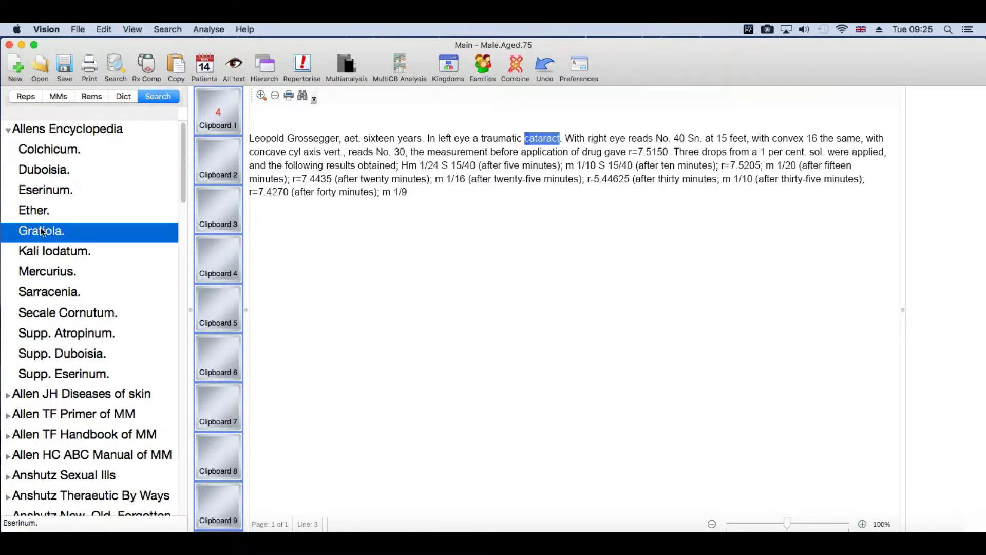
left_click(49, 275)
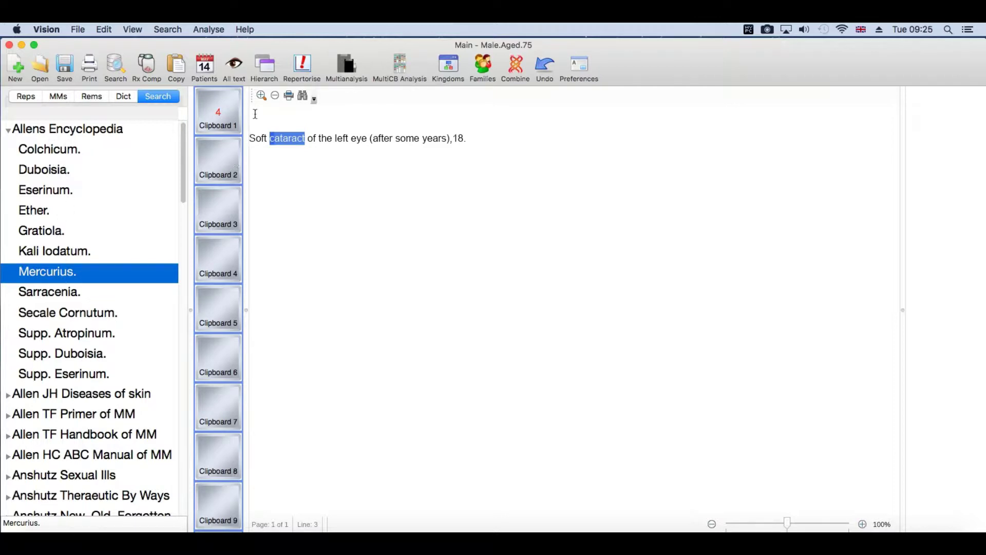
- Show the full Mercurius text to read the cataract passage in context, and return to matches only
left_click(232, 67)
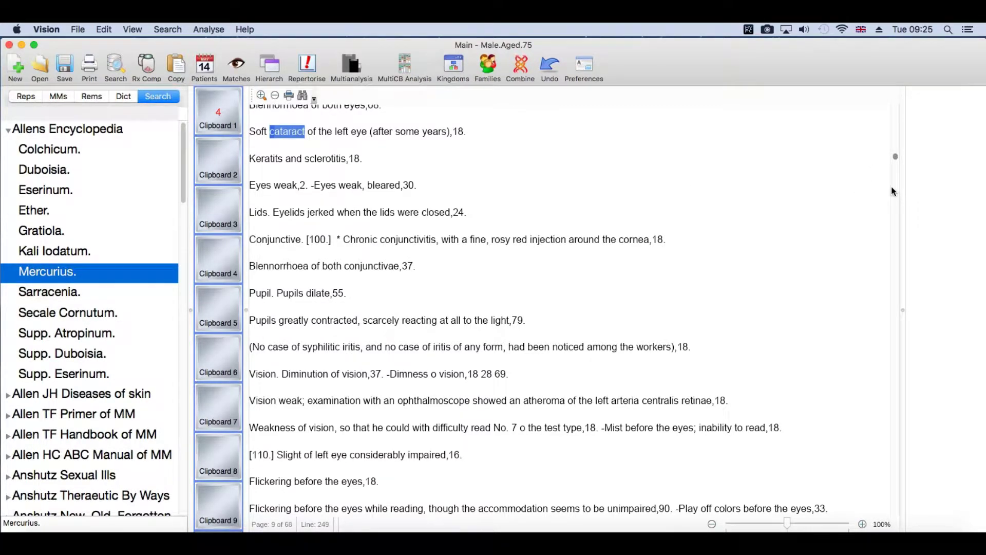
left_click_drag(894, 158, 895, 154)
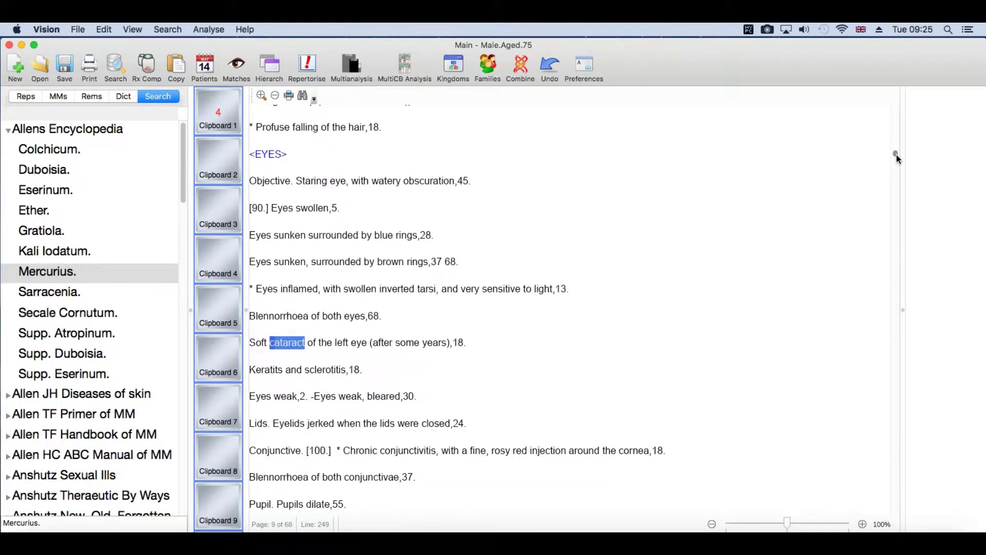
scroll(724, 197, "down", 3)
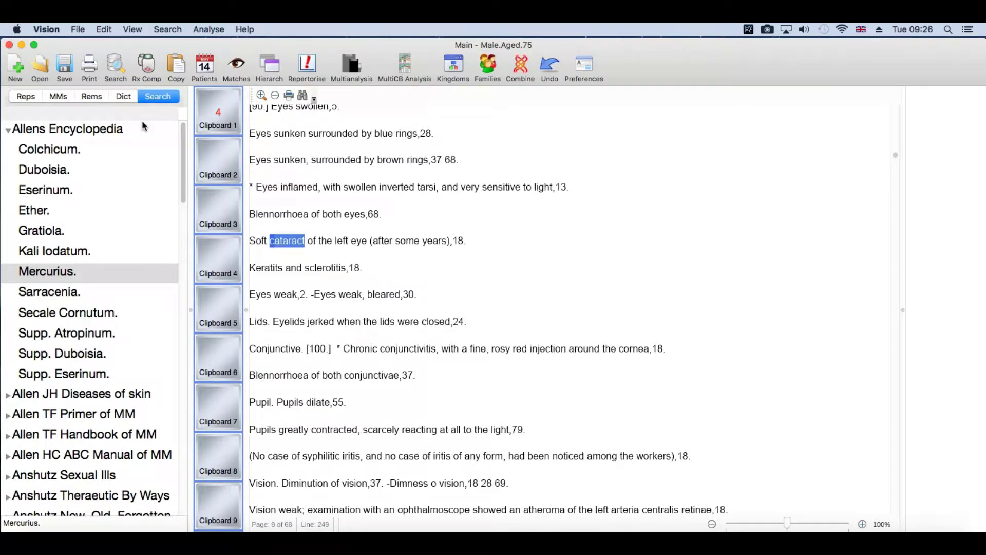
left_click(236, 69)
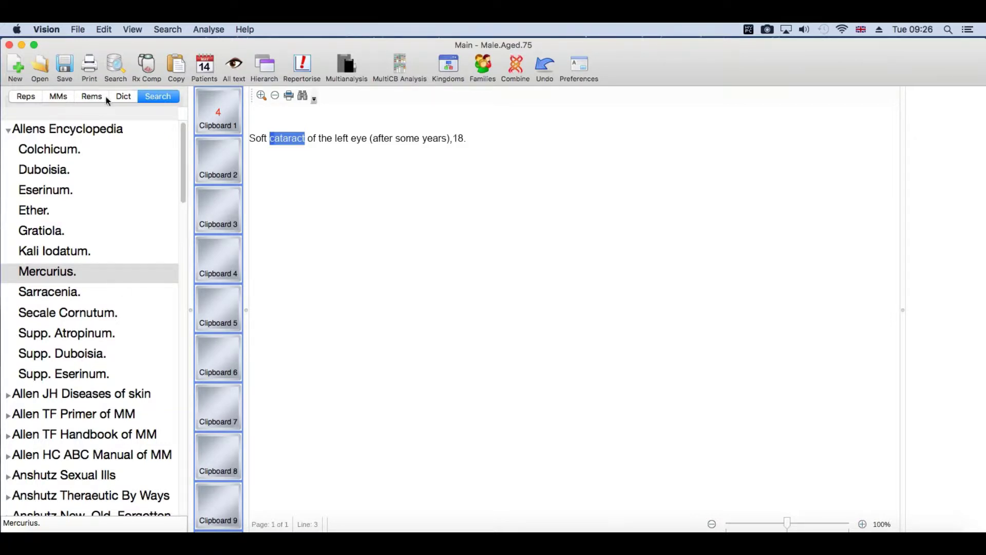
- Search the materia medica for "cataract left" with all words in the same paragraph, and open the Mercurius match in Allens Encyclopedia
left_click(119, 71)
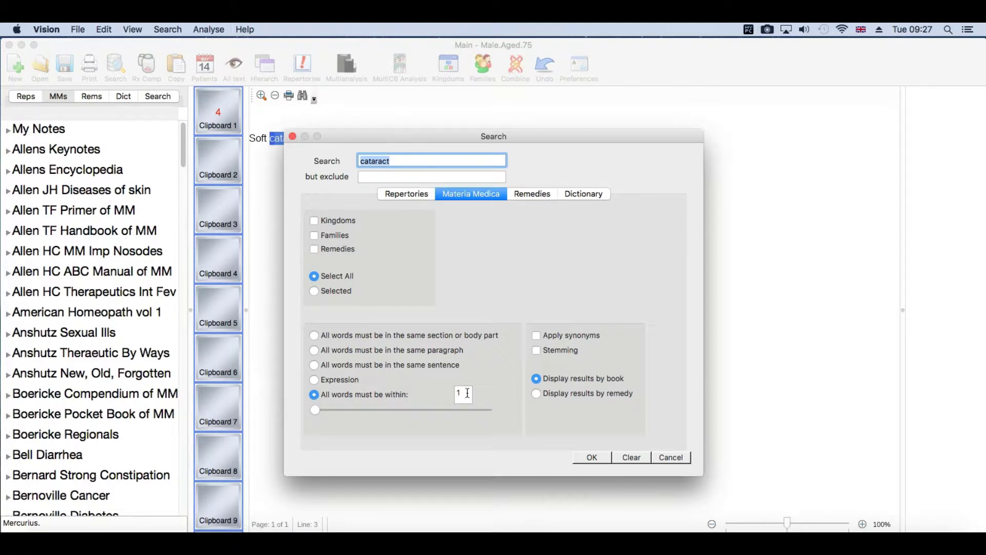
left_click(315, 350)
left_click(401, 163)
type("left")
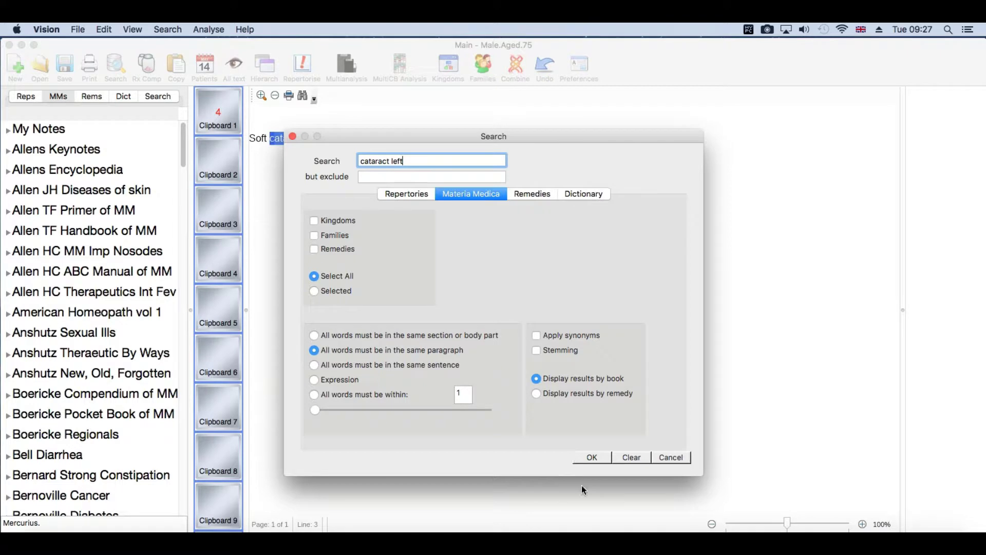
left_click(593, 457)
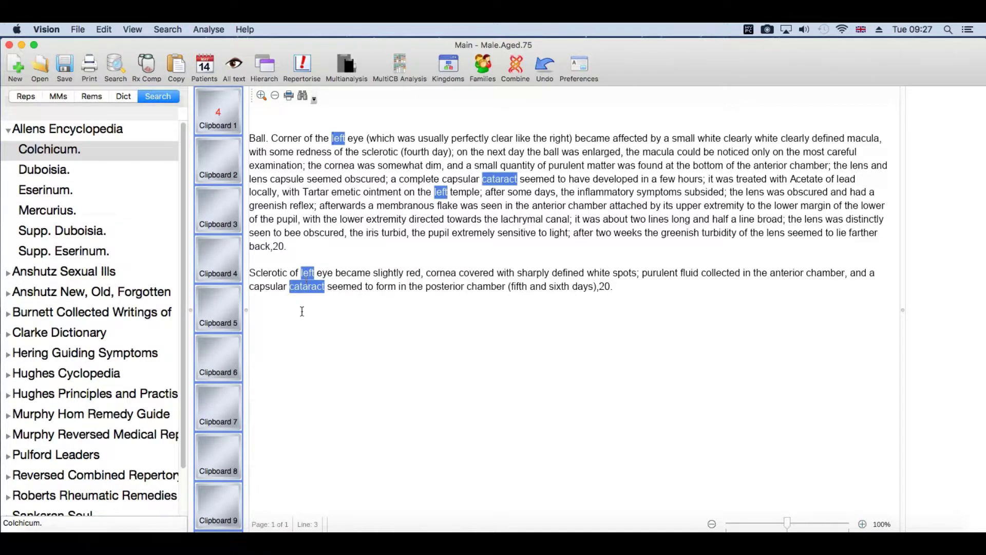
left_click(41, 218)
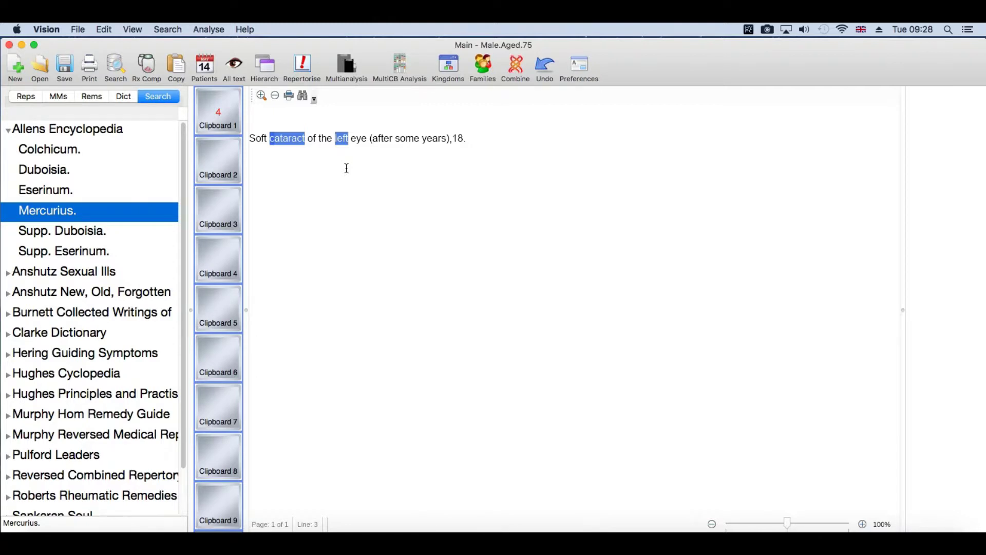
- Repeat the "cataract left" search with results displayed by remedy, and open the Allens Encyclopedia match under Mercurius solubilis
left_click(111, 65)
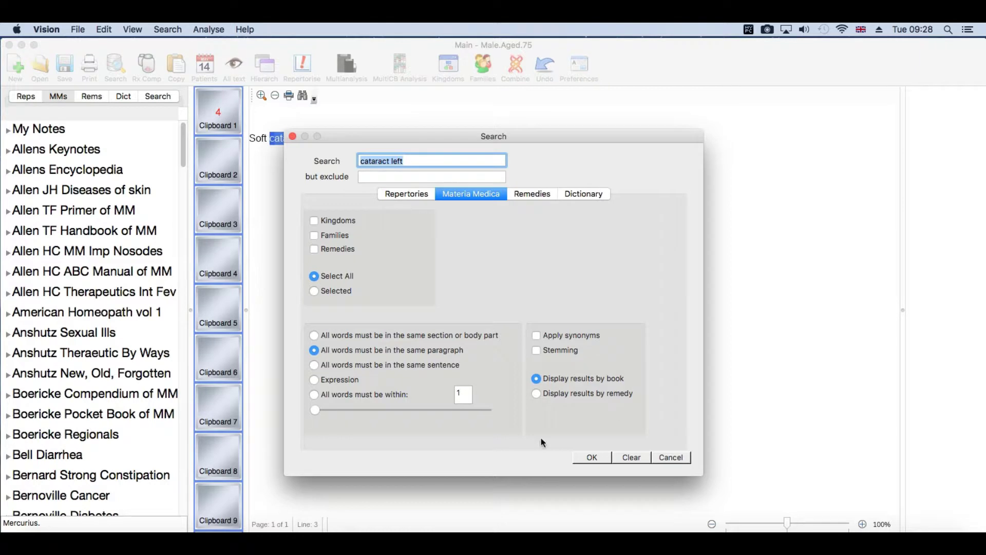
left_click_drag(581, 139, 684, 142)
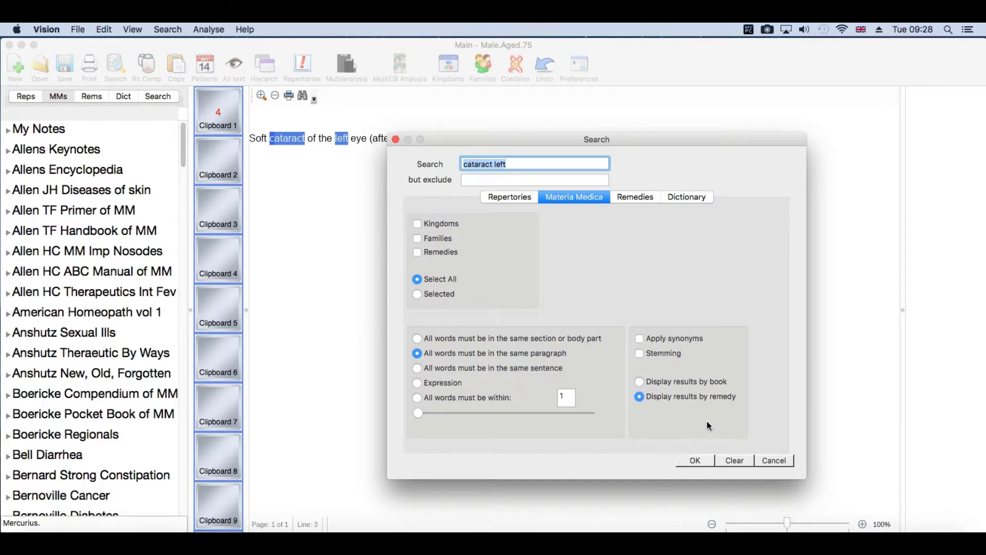
left_click(694, 462)
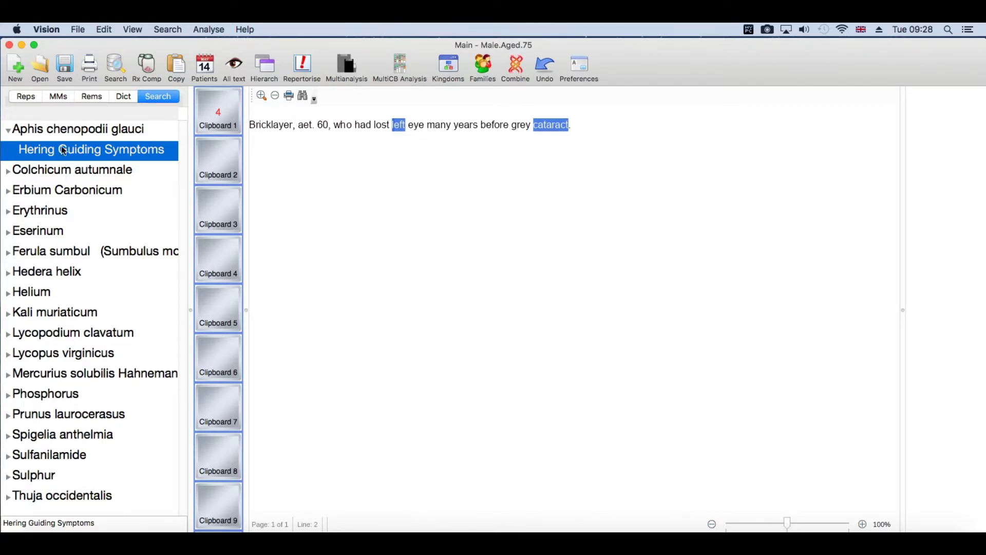
left_click(8, 376)
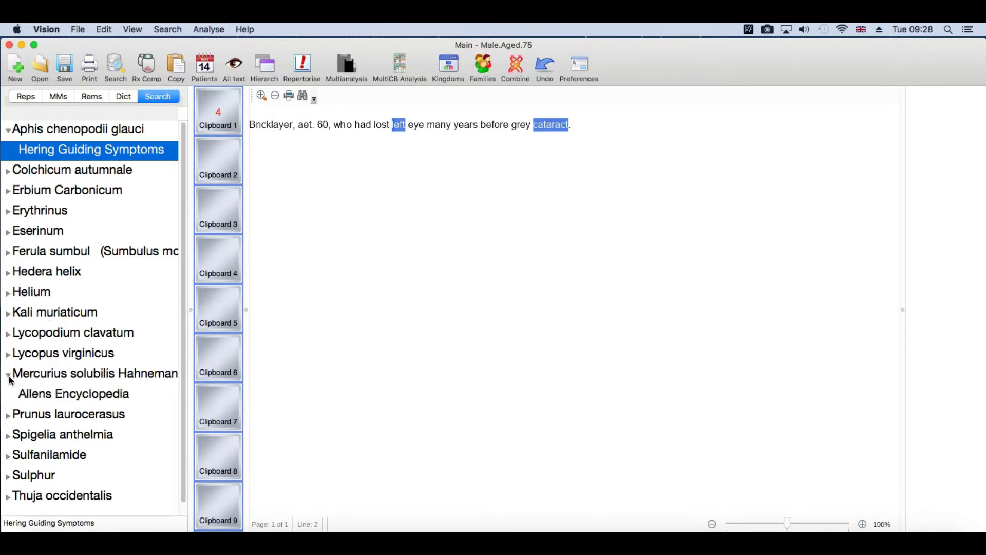
left_click(57, 396)
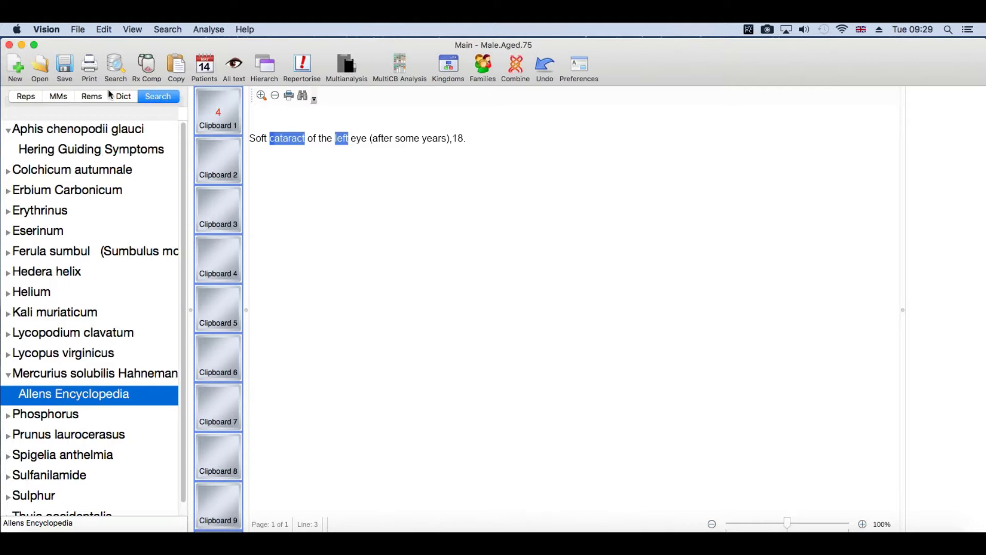
- Search the materia medica for "cataract" with all words in the same paragraph and results displayed by remedy
left_click(115, 66)
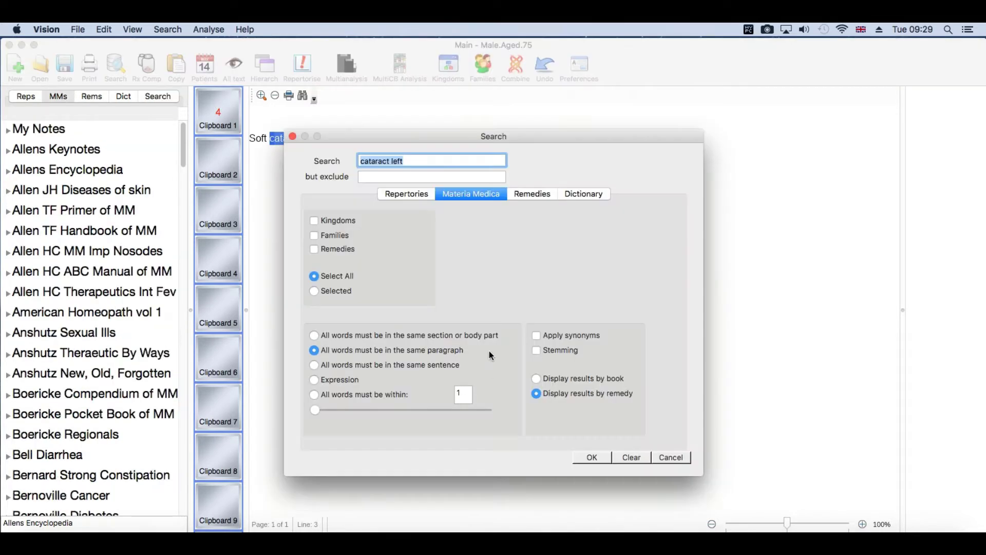
left_click(415, 164)
key("BackSpace")
key("BackSpace")
key("BackSpace")
key("BackSpace")
key("BackSpace")
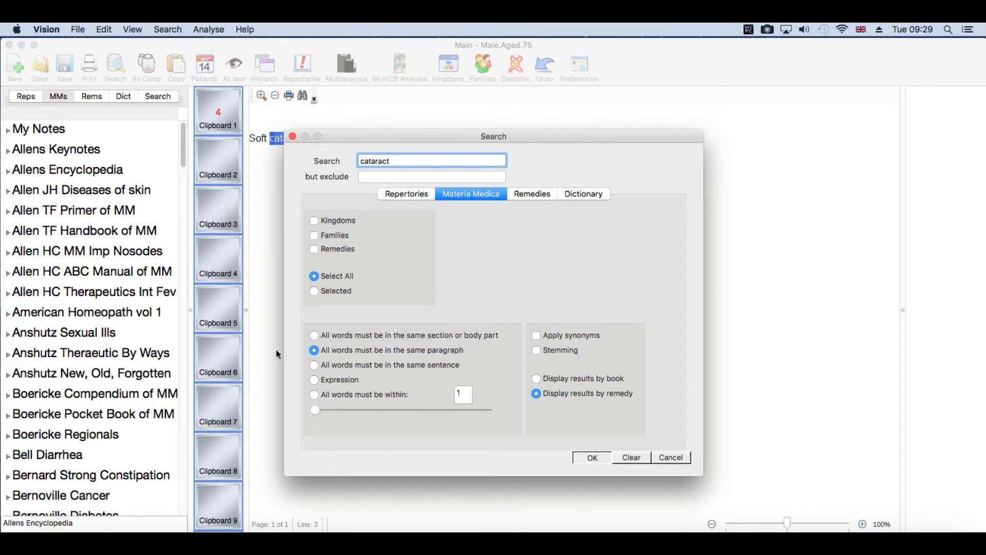
key("Return")
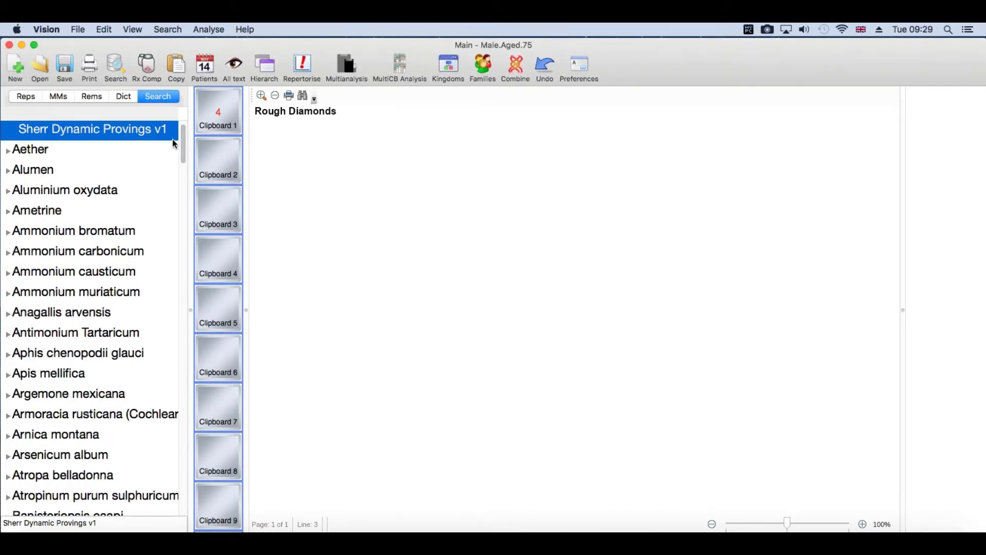
- List the books containing cataract matches under Apis mellifica and Baryta carbonica in the search results
scroll(184, 142, "up", 1)
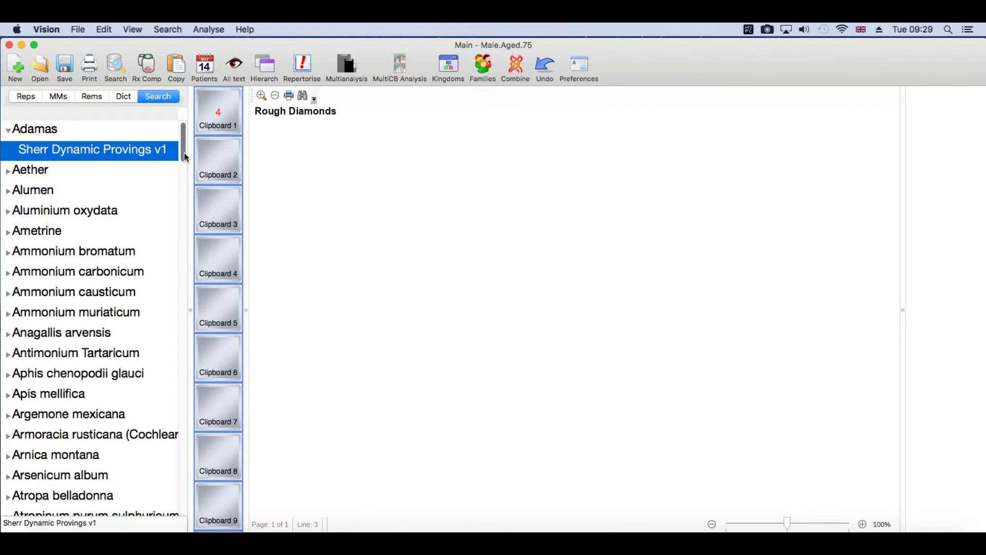
left_click(7, 396)
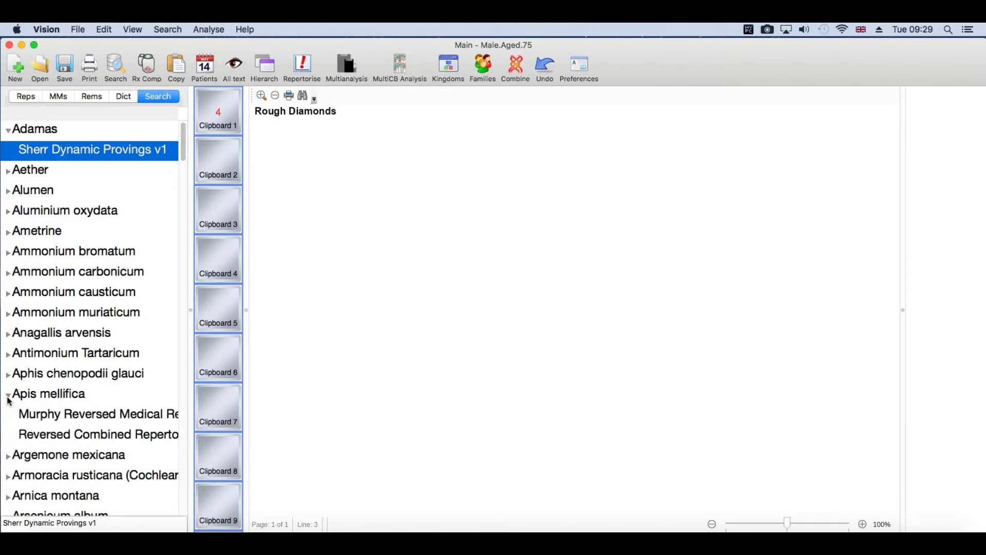
left_click_drag(185, 156, 184, 189)
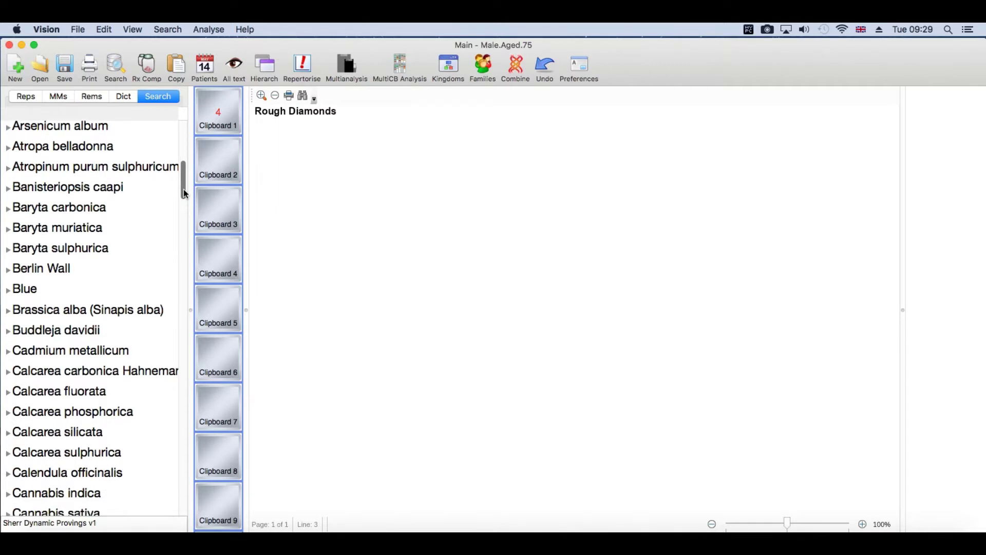
left_click(9, 211)
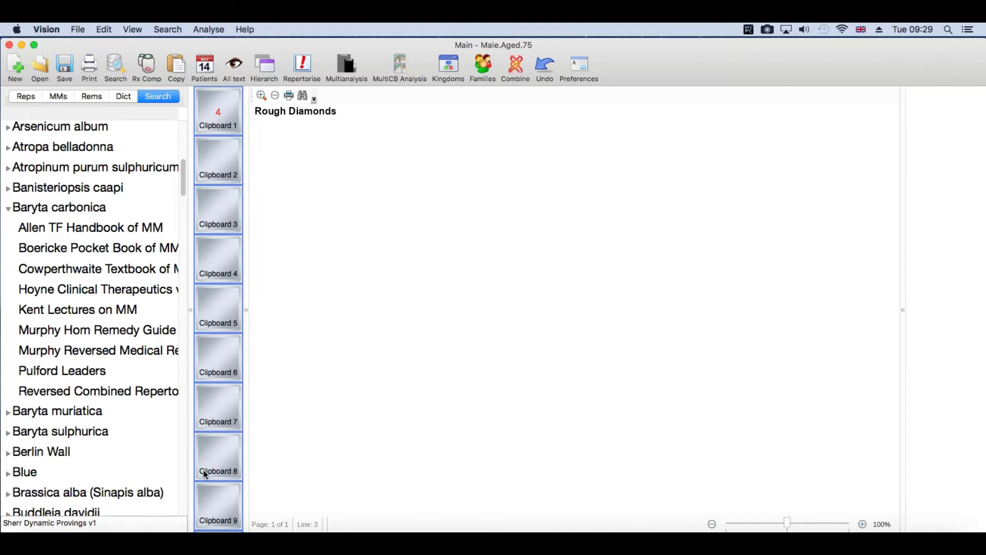
- Open the Allen TF Handbook of MM match under Baryta carbonica, read it within the full text, and return to matches only
left_click(90, 232)
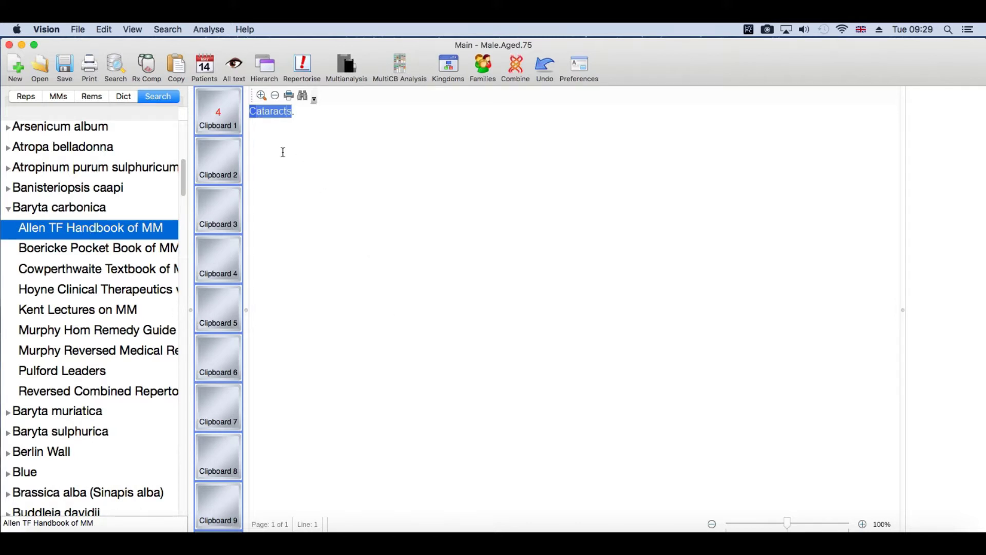
left_click(239, 72)
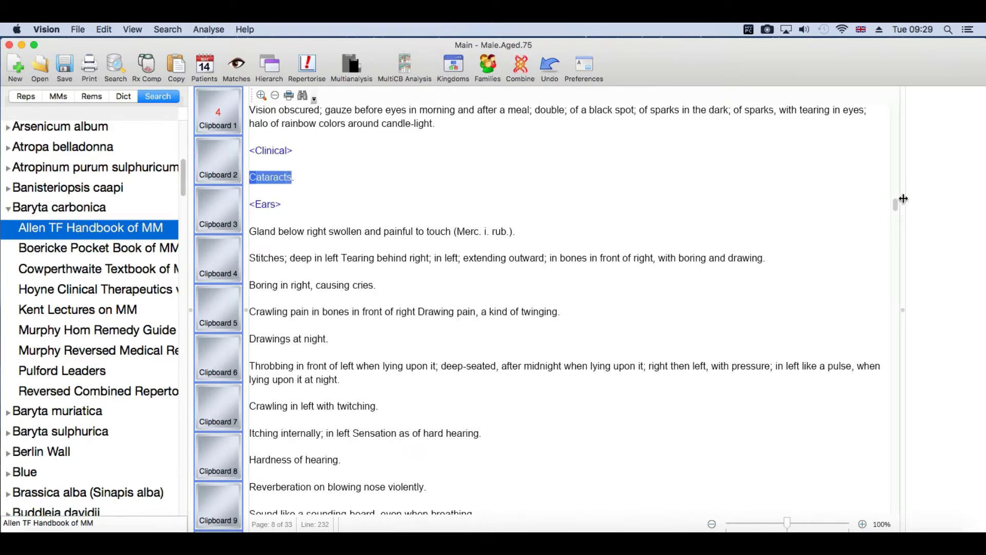
left_click_drag(899, 209, 898, 203)
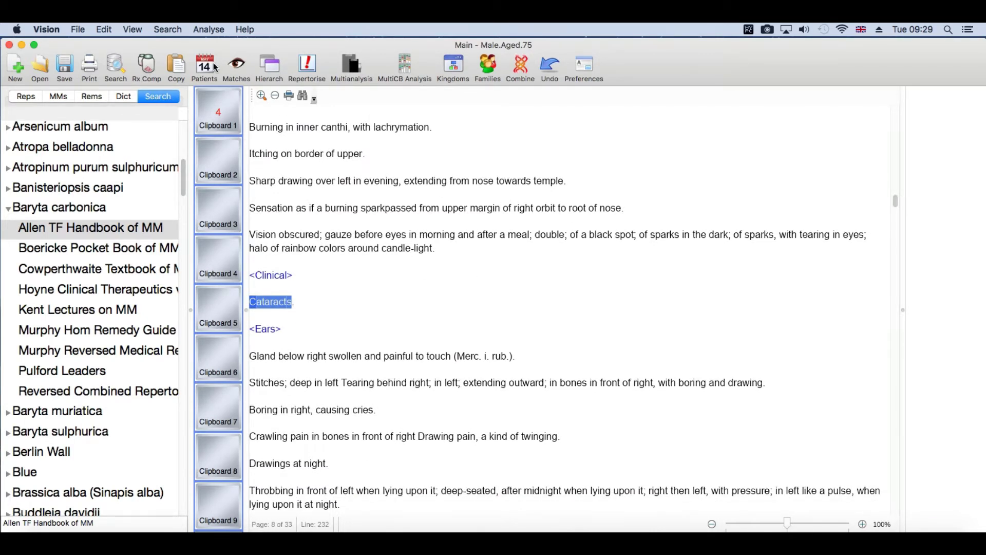
left_click(236, 68)
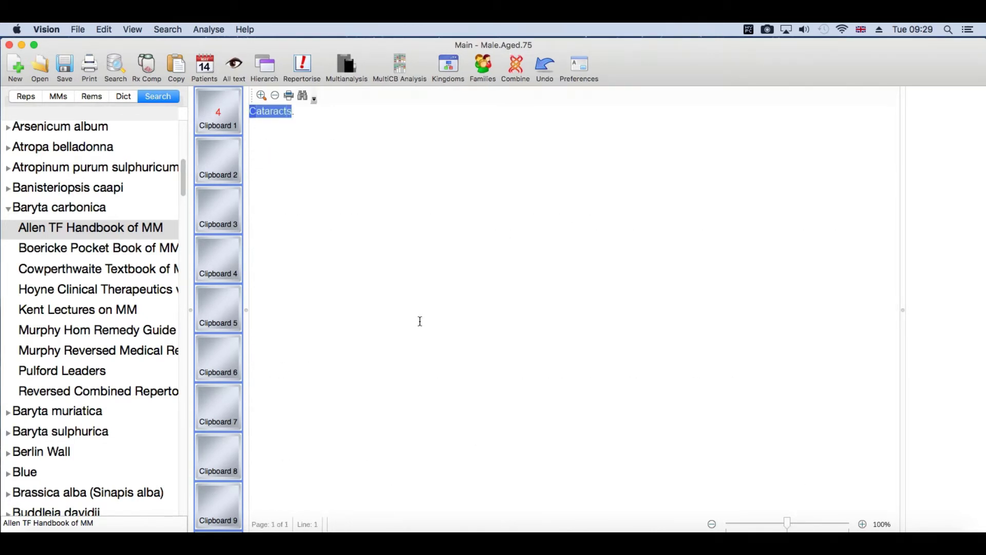
- View the Baryta carbonica cataract matches in Boericke Pocket Book of MM and Kent Lectures on MM
left_click(128, 254)
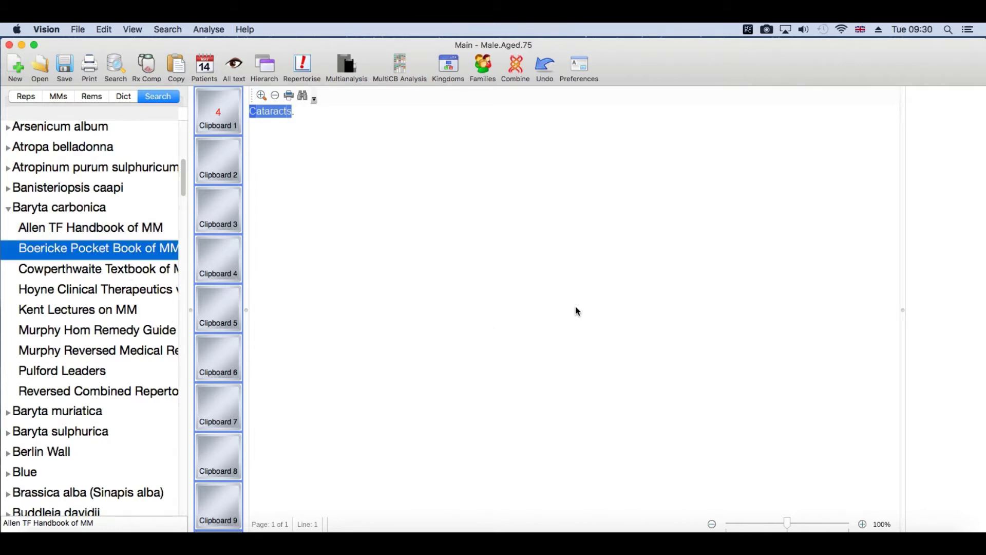
left_click(97, 310)
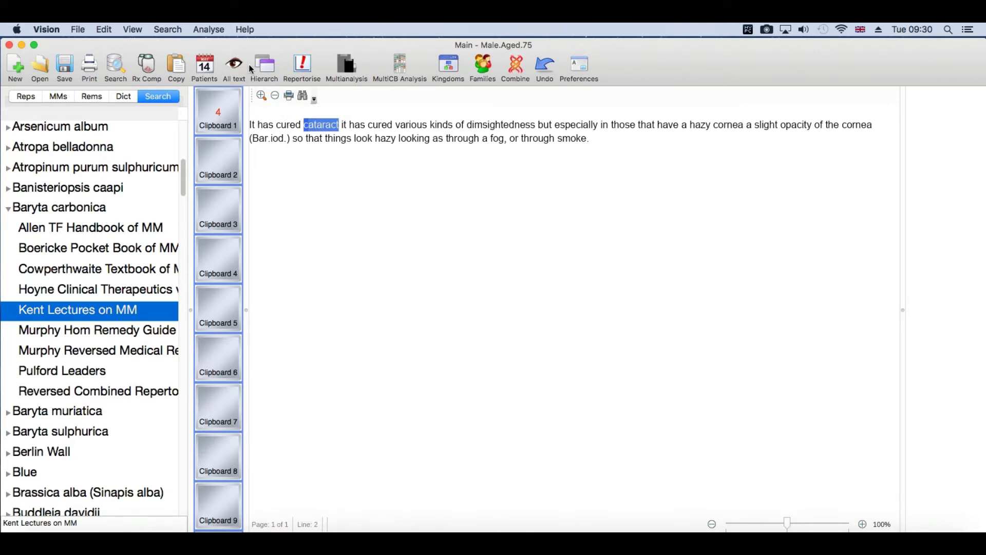
- Start another materia medica search for "cataract" and add the Animals kingdom as a search restriction
left_click(118, 66)
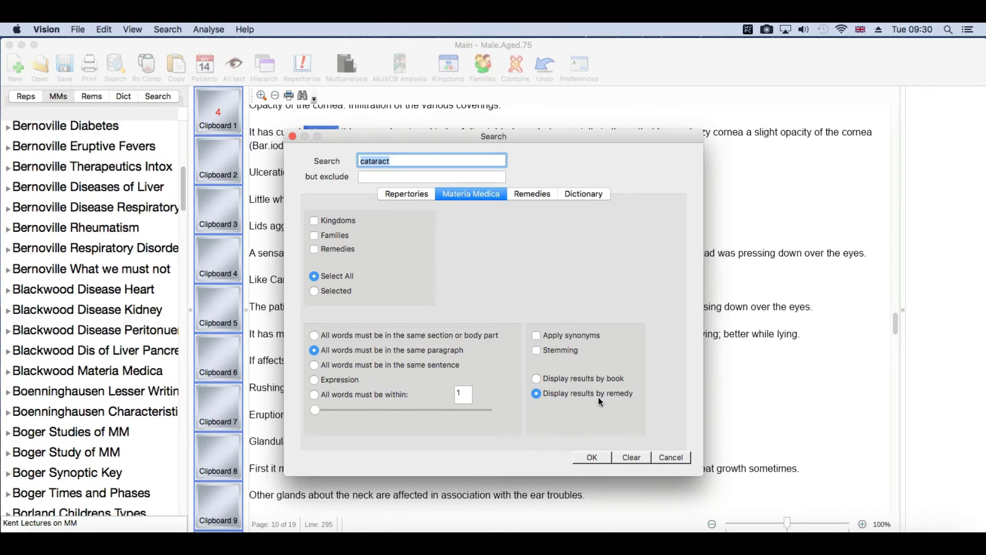
left_click(315, 221)
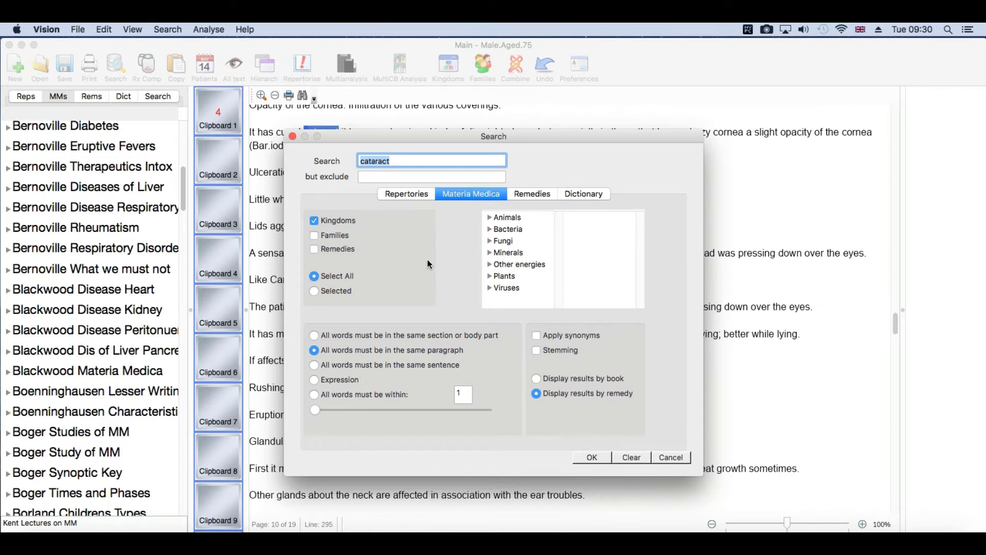
left_click(508, 220)
left_click(508, 224)
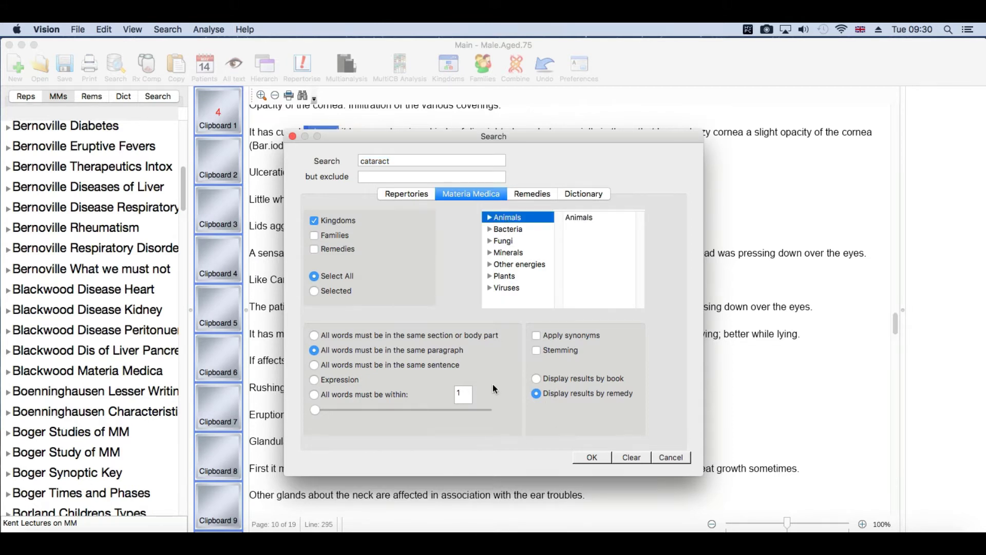
- Switch the search restriction from kingdoms to families, browse the family list, and change the restriction to remedies
left_click(315, 235)
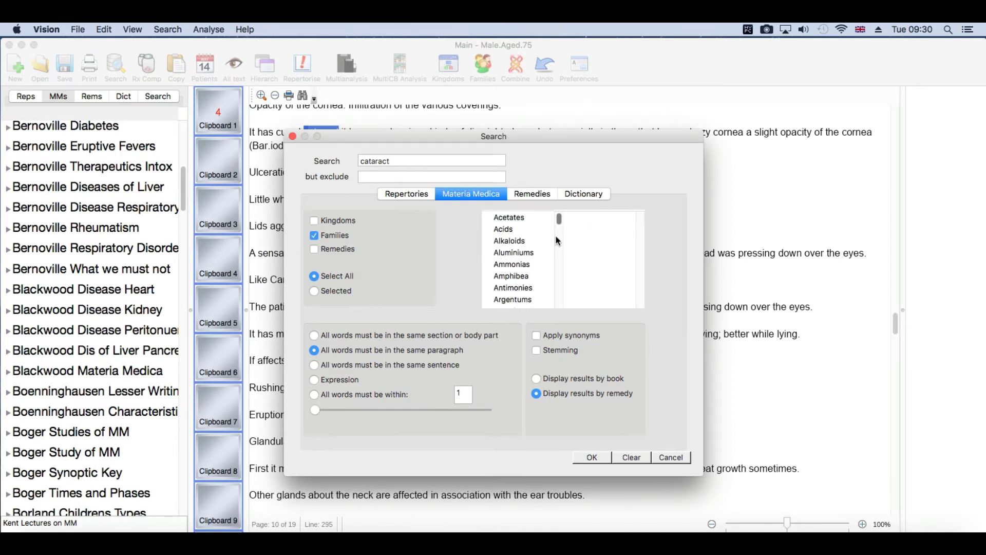
left_click_drag(559, 220, 561, 233)
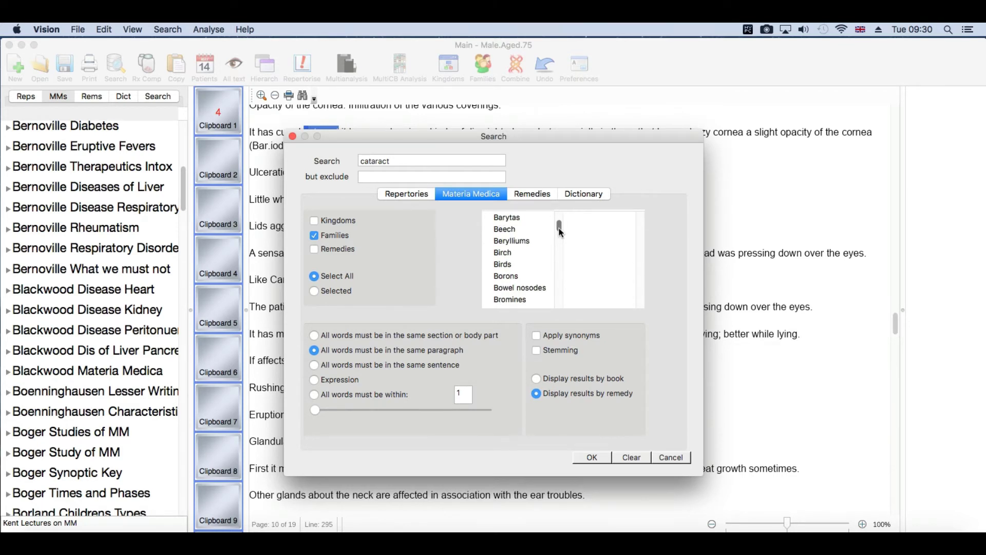
left_click(317, 252)
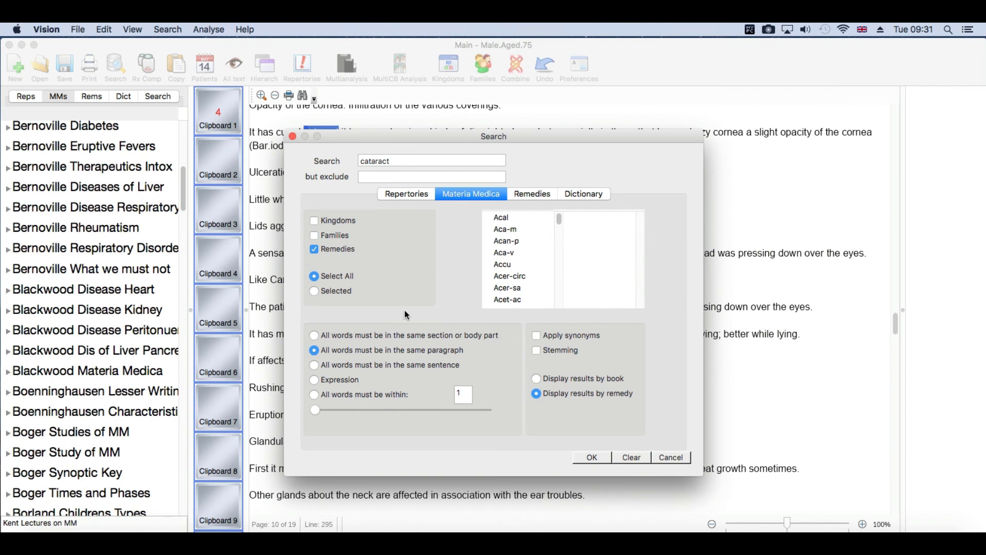
left_click(767, 29)
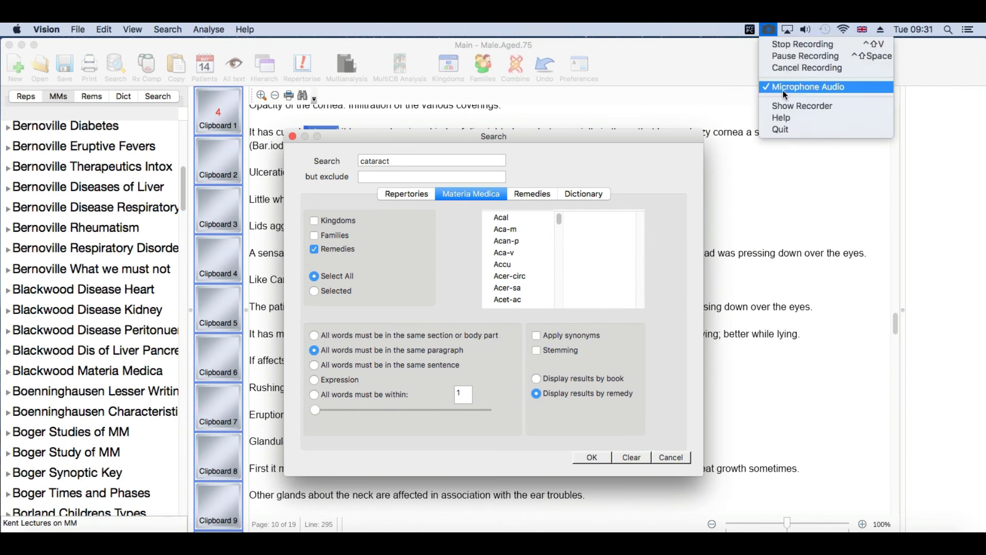